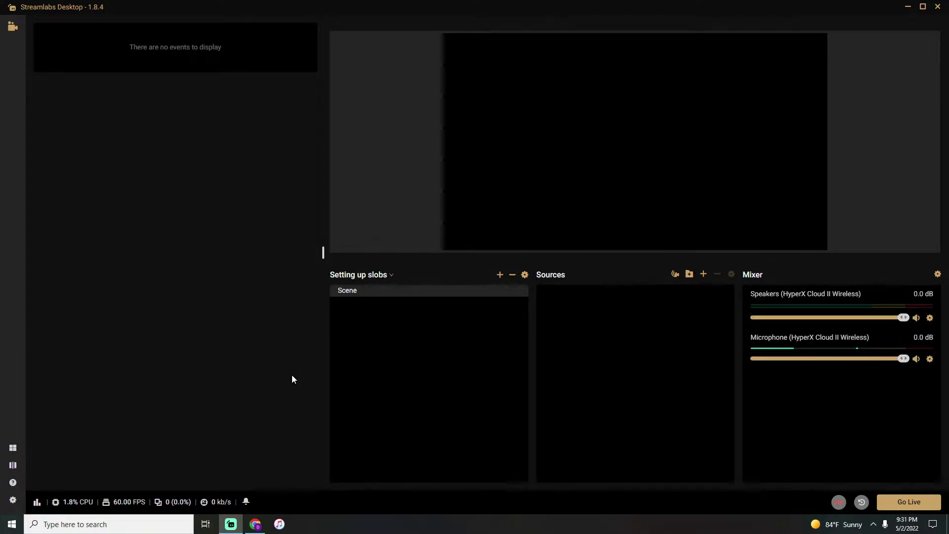
From Settings, log in to Streamlabs with a Facebook streaming account.
{"action": "left_click", "coordinate": [13, 501]}
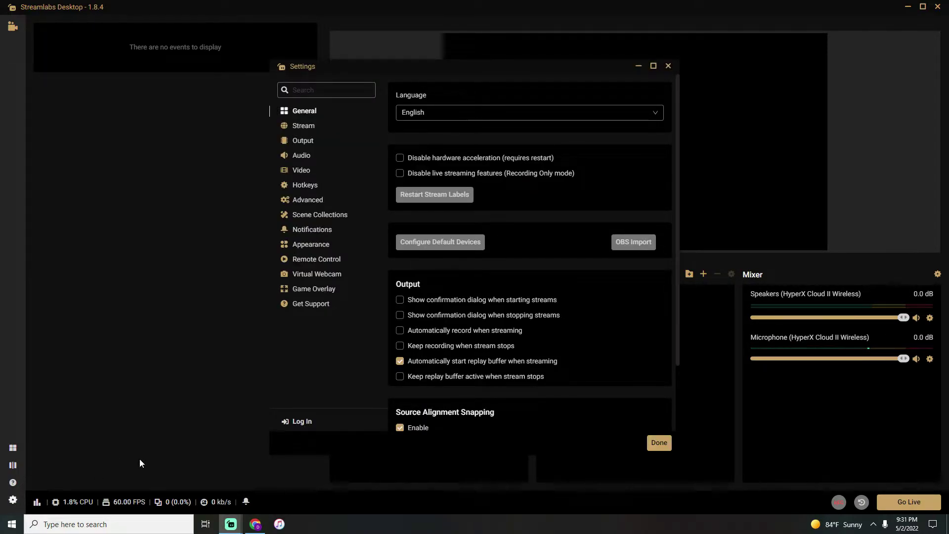
{"action": "left_click", "coordinate": [304, 423]}
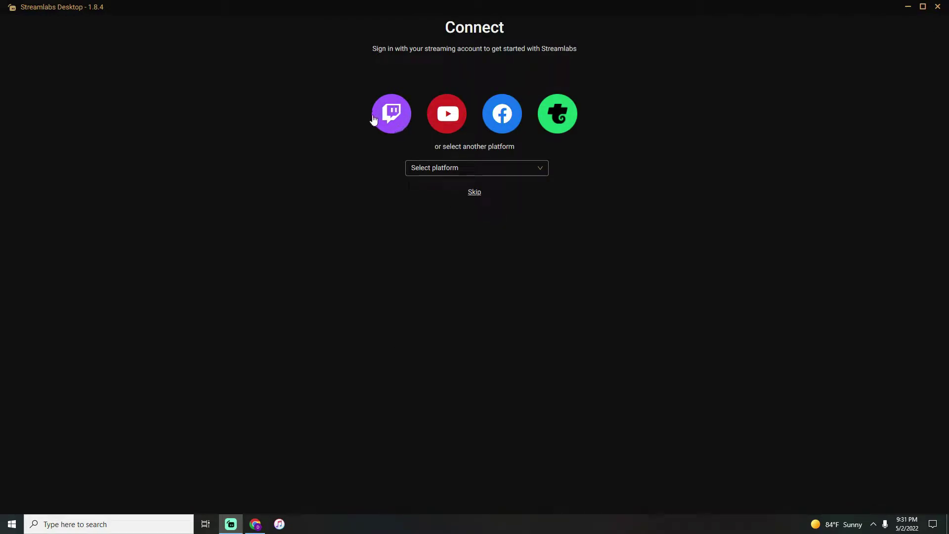
{"action": "left_click", "coordinate": [511, 117]}
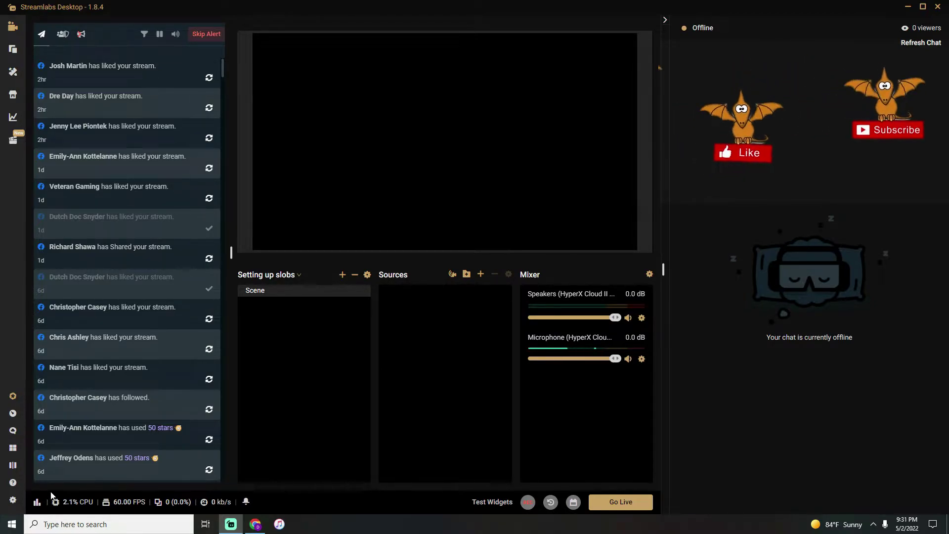
Show the Output settings' Streaming and Recording sections, then switch to Chrome.
{"action": "left_click", "coordinate": [16, 499]}
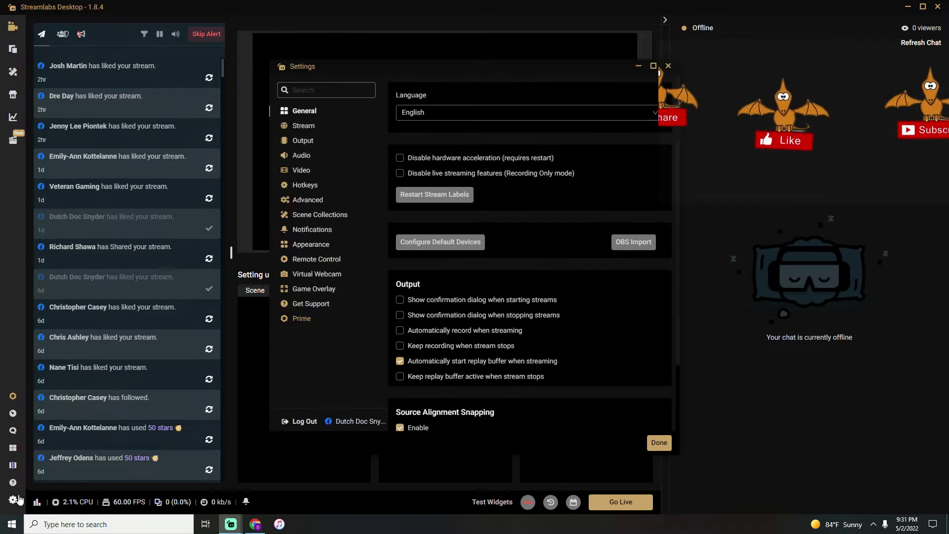
{"action": "left_click", "coordinate": [317, 140]}
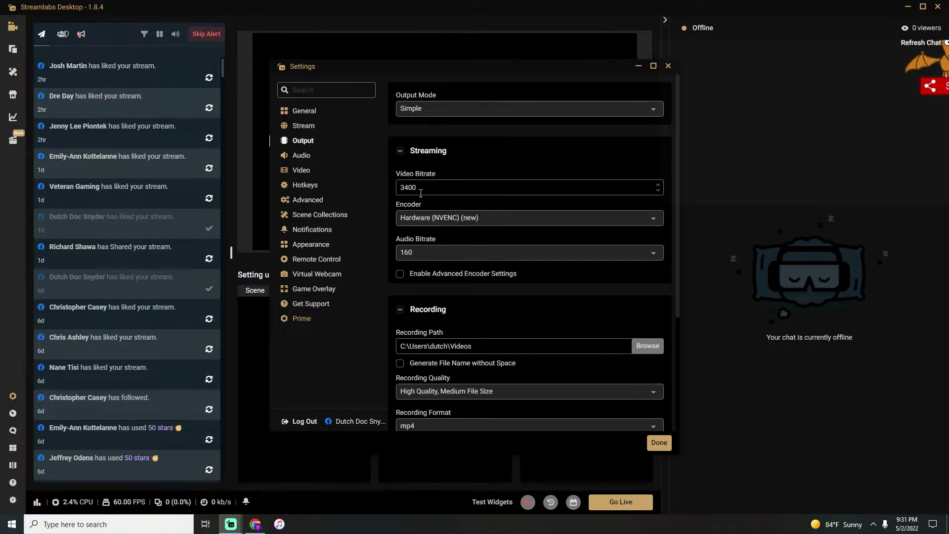
{"action": "left_click", "coordinate": [258, 529]}
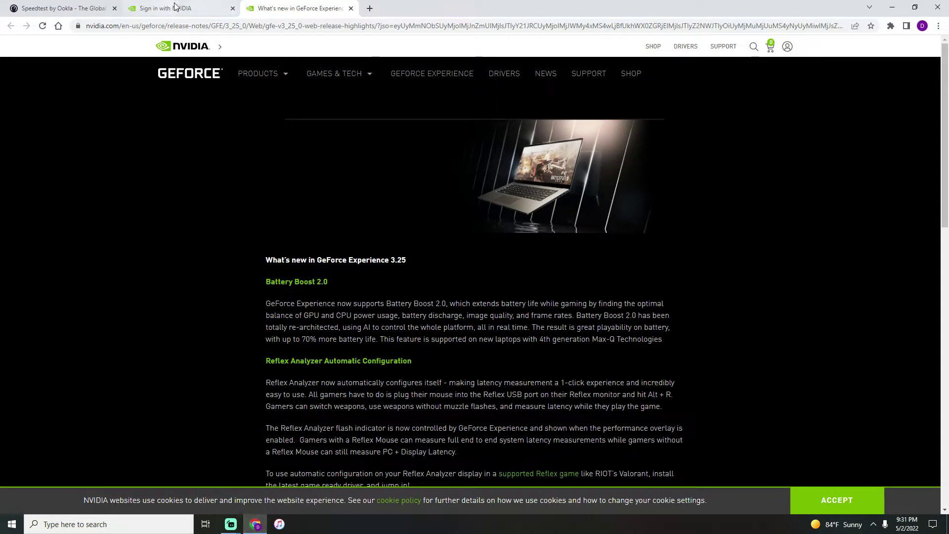
Read the Speedtest result (755.95 Mbps down, 934.56 Mbps up), then return to Streamlabs' settings.
{"action": "left_click", "coordinate": [86, 8]}
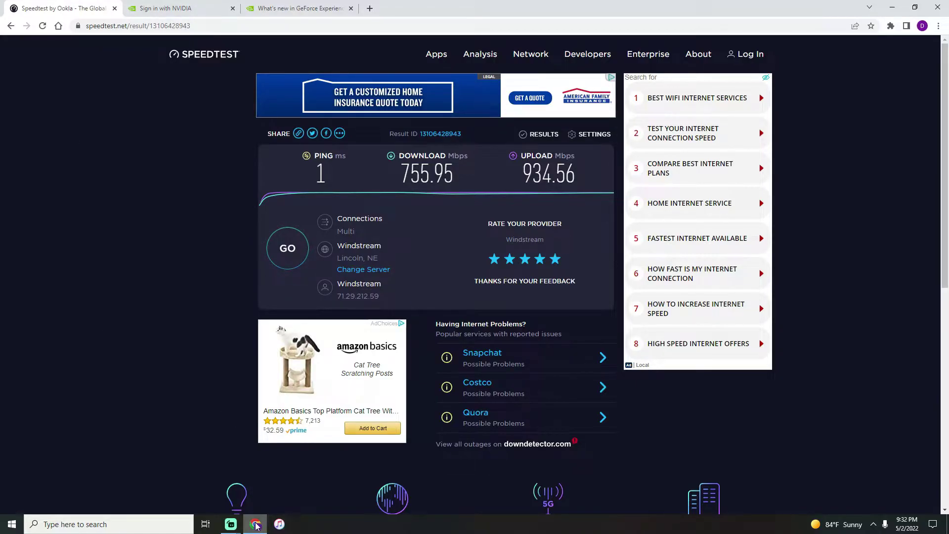
{"action": "left_click", "coordinate": [231, 525]}
{"action": "left_click", "coordinate": [293, 486]}
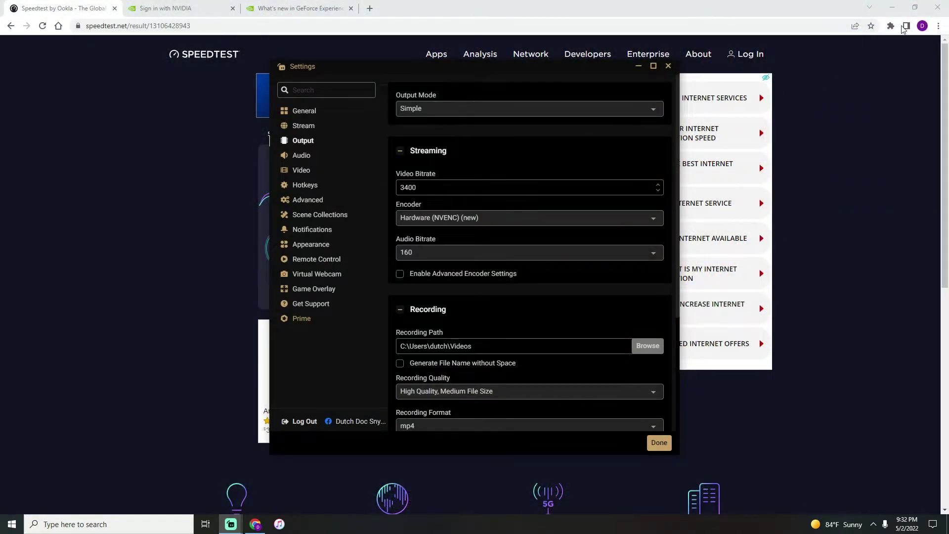
Set the streaming video bitrate to 40000 and the encoder to Hardware (NVENC) (new).
{"action": "left_click", "coordinate": [893, 7]}
{"action": "double_click", "coordinate": [439, 191]}
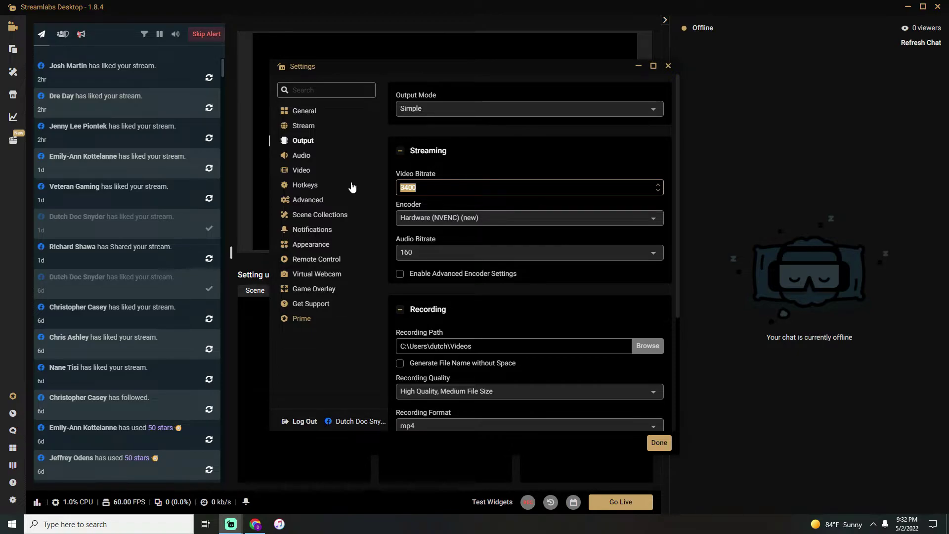
{"action": "type", "text": "40"}
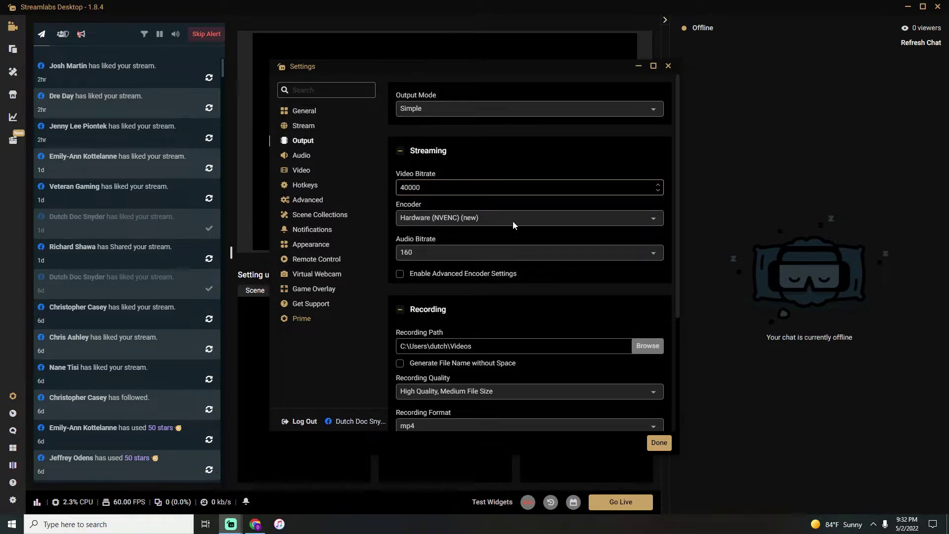
{"action": "left_click", "coordinate": [512, 220]}
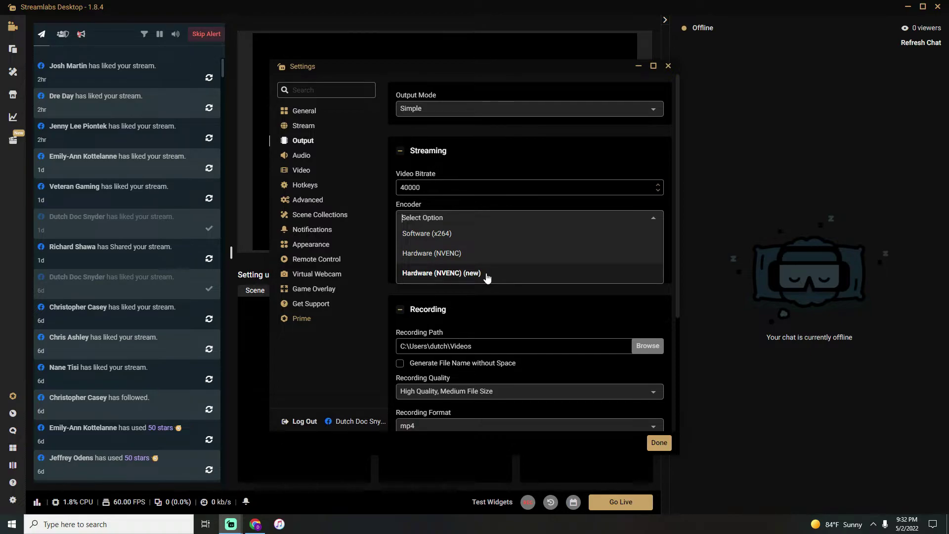
{"action": "left_click", "coordinate": [457, 274]}
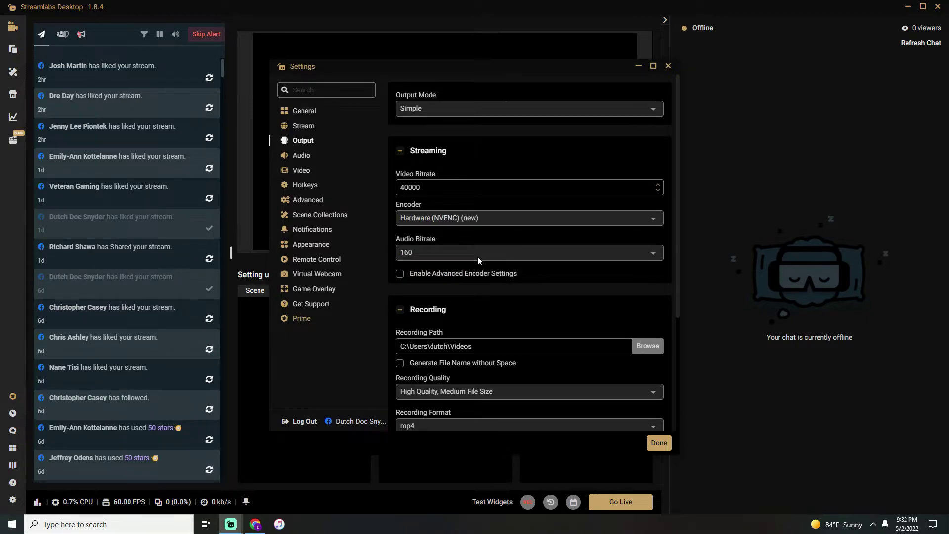
Set Desktop Audio Device 1 to Speakers and Mic/Auxiliary Device 1 to Microphone (HyperX Cloud II Wireless).
{"action": "left_click", "coordinate": [310, 160]}
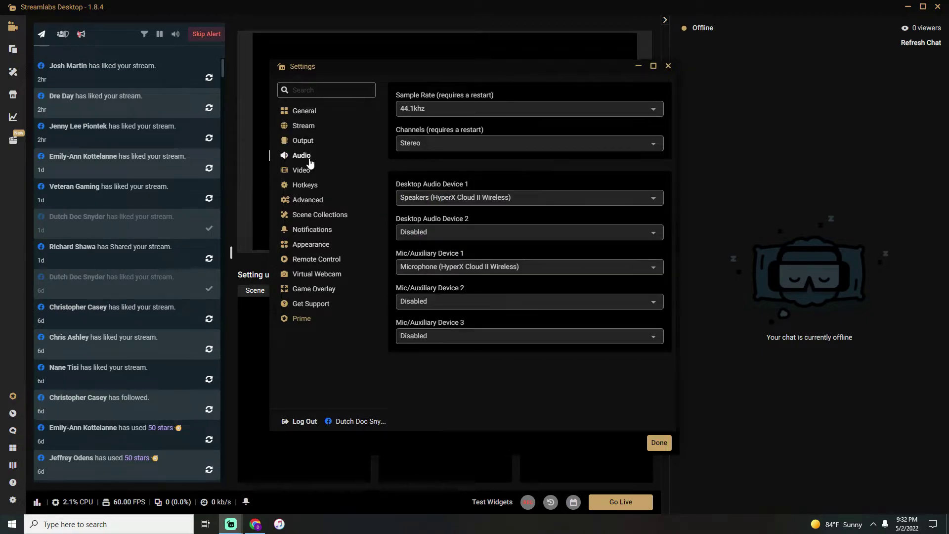
{"action": "left_click", "coordinate": [482, 198]}
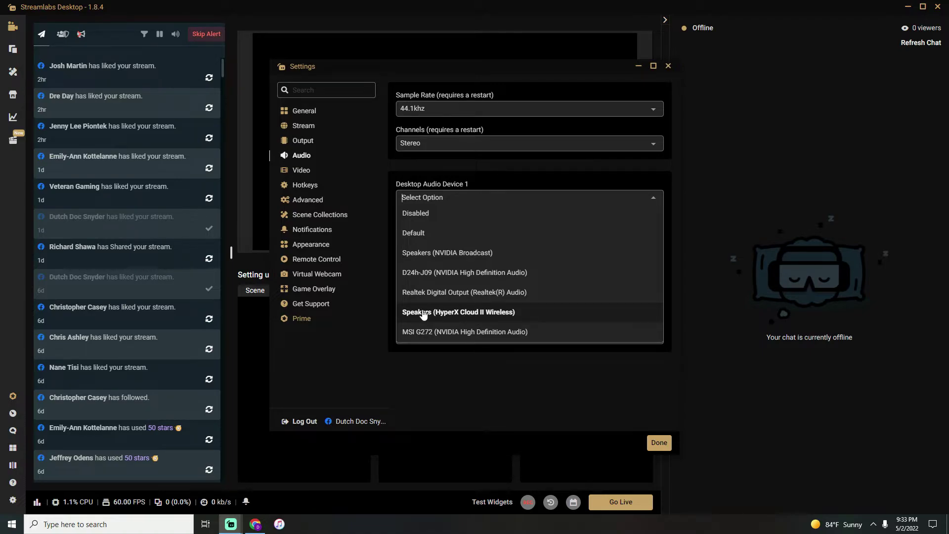
{"action": "left_click", "coordinate": [506, 318]}
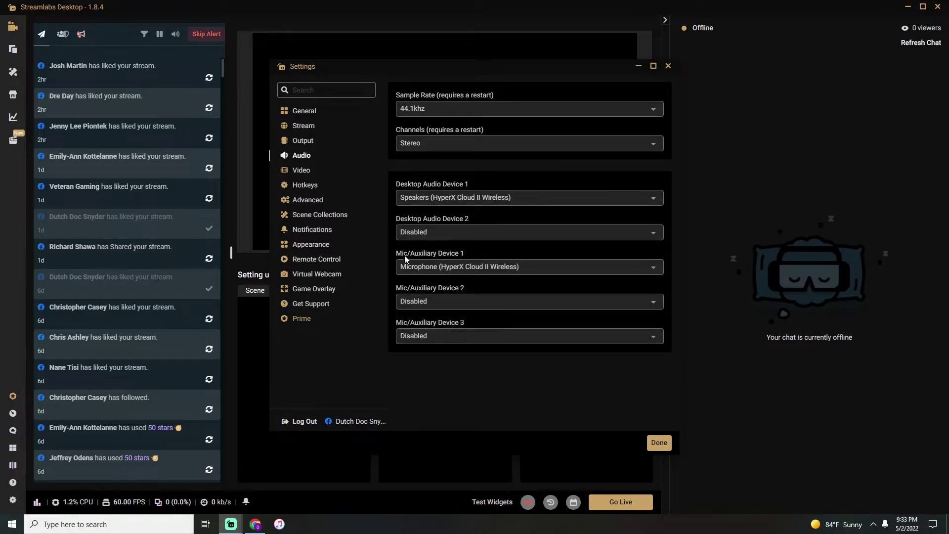
{"action": "left_click", "coordinate": [440, 267]}
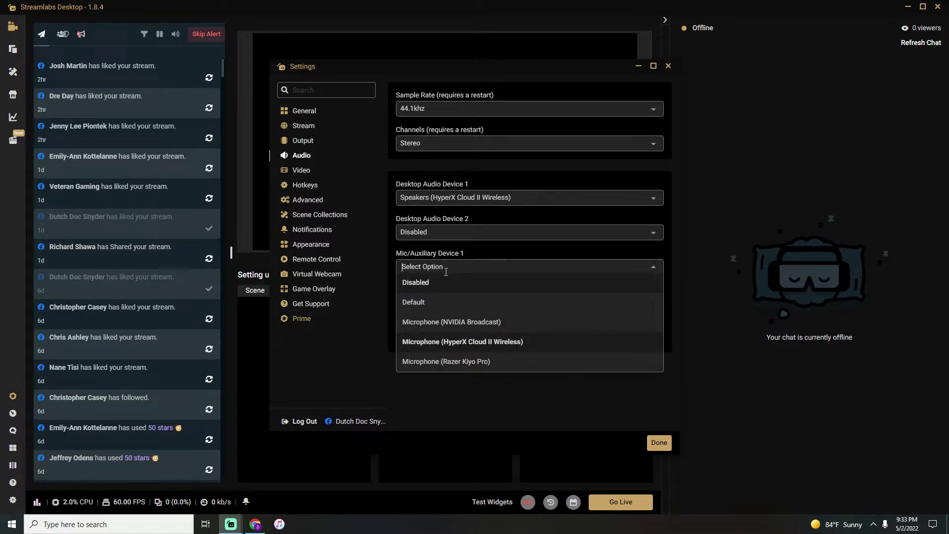
{"action": "left_click", "coordinate": [458, 347]}
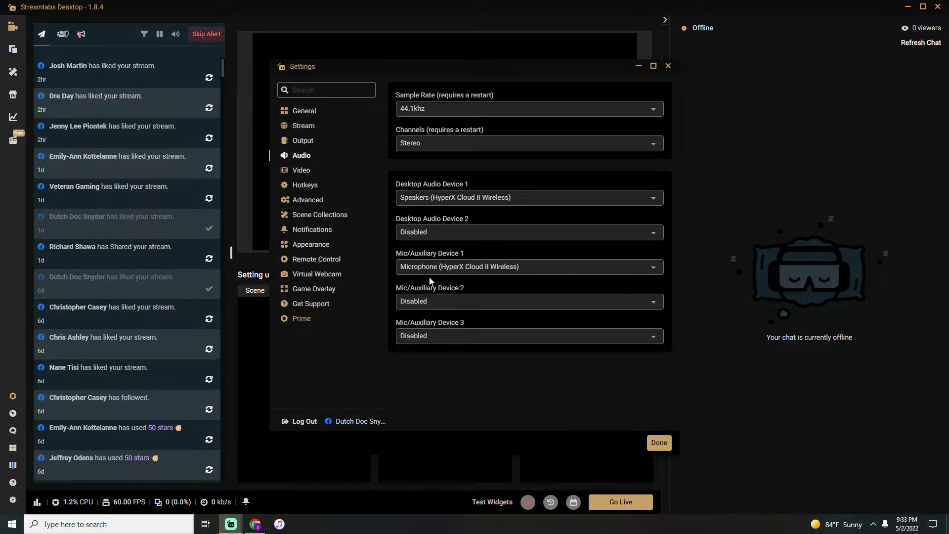
Set Base (Canvas) and Output (Scaled) resolutions both to 1280x720, keeping 60 FPS.
{"action": "left_click", "coordinate": [301, 174]}
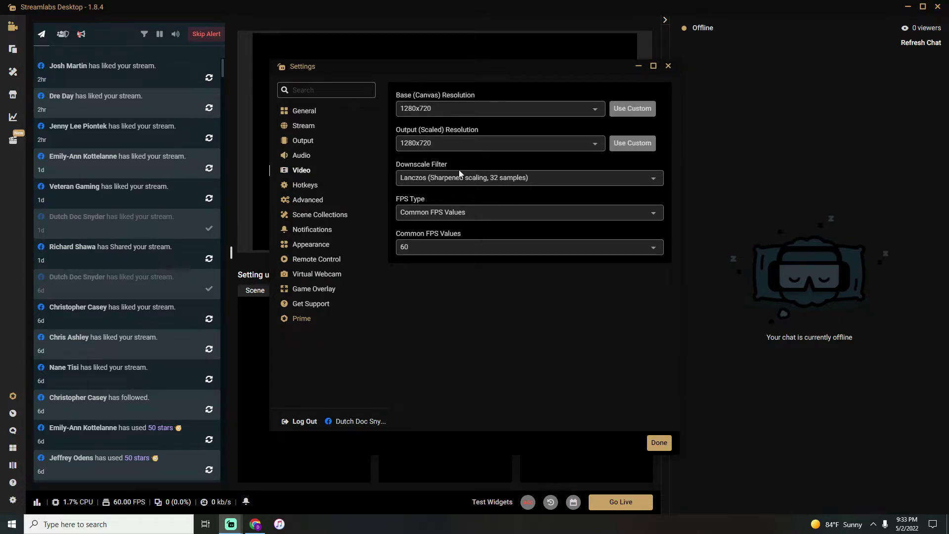
{"action": "left_click", "coordinate": [600, 115]}
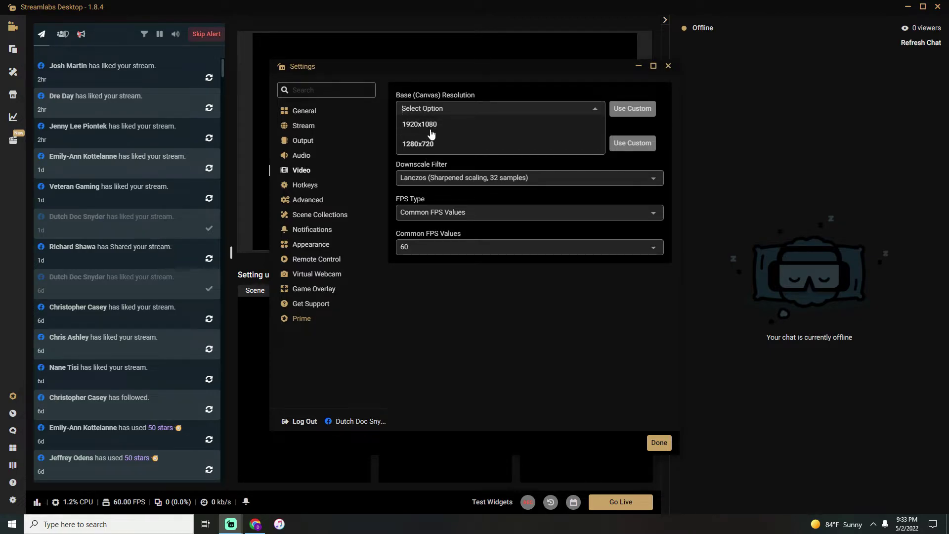
{"action": "left_click", "coordinate": [598, 110]}
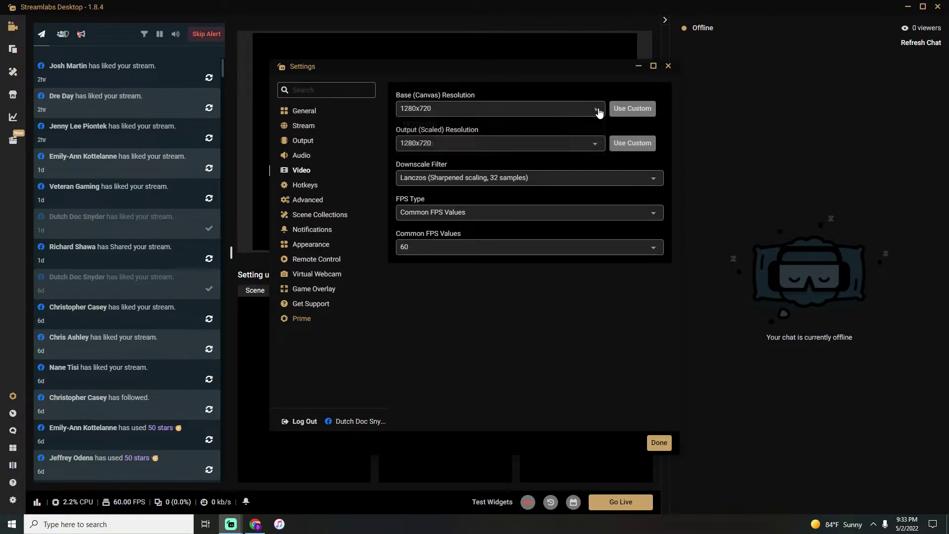
{"action": "left_click", "coordinate": [598, 145]}
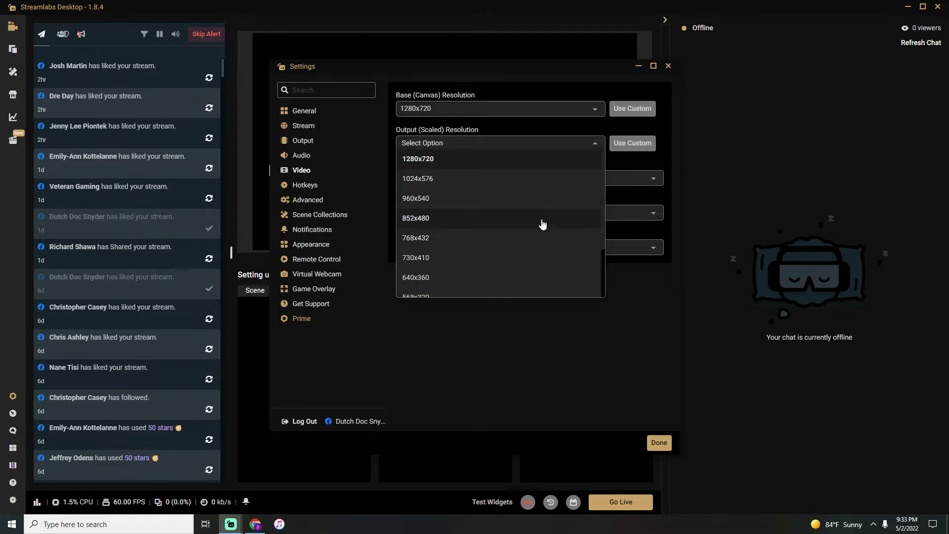
{"action": "left_click", "coordinate": [422, 159]}
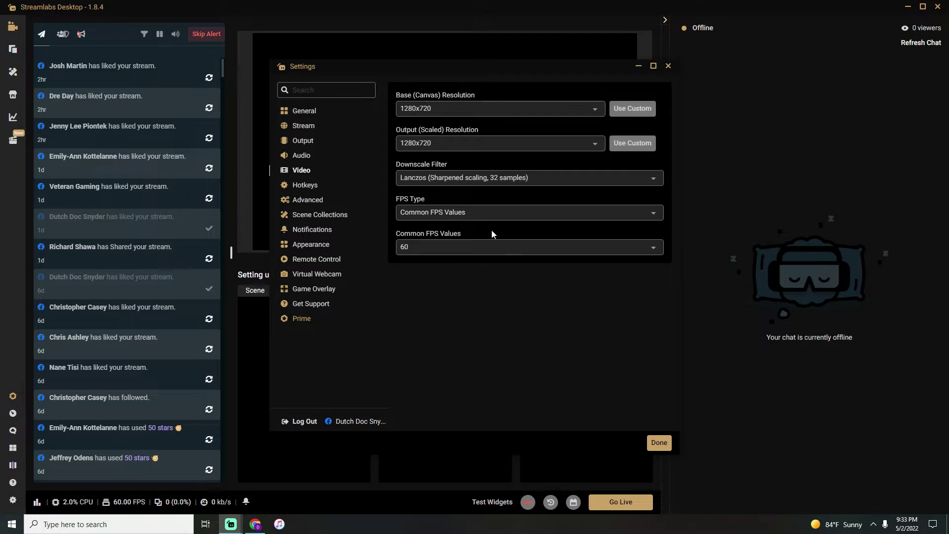
Save and close Settings, then add a Game Capture source to the scene.
{"action": "left_click", "coordinate": [660, 443]}
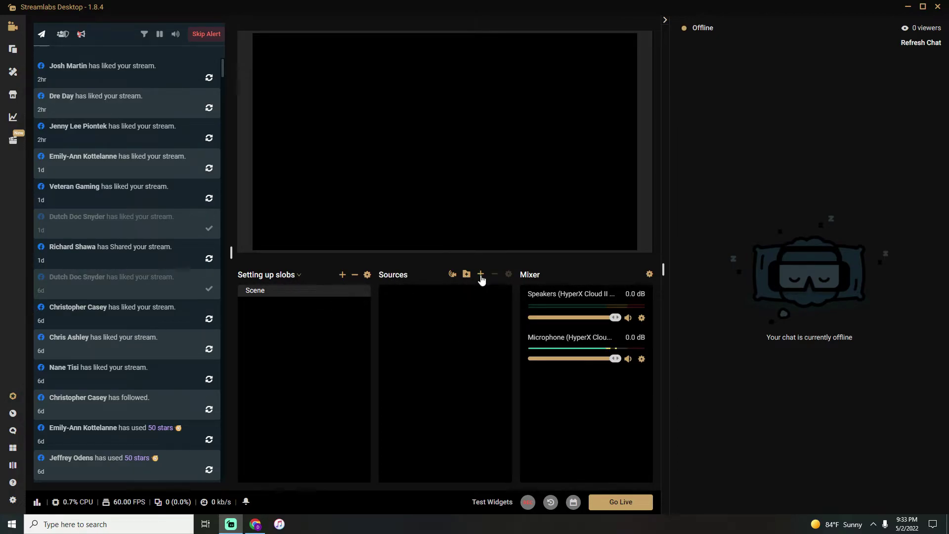
{"action": "left_click", "coordinate": [480, 274]}
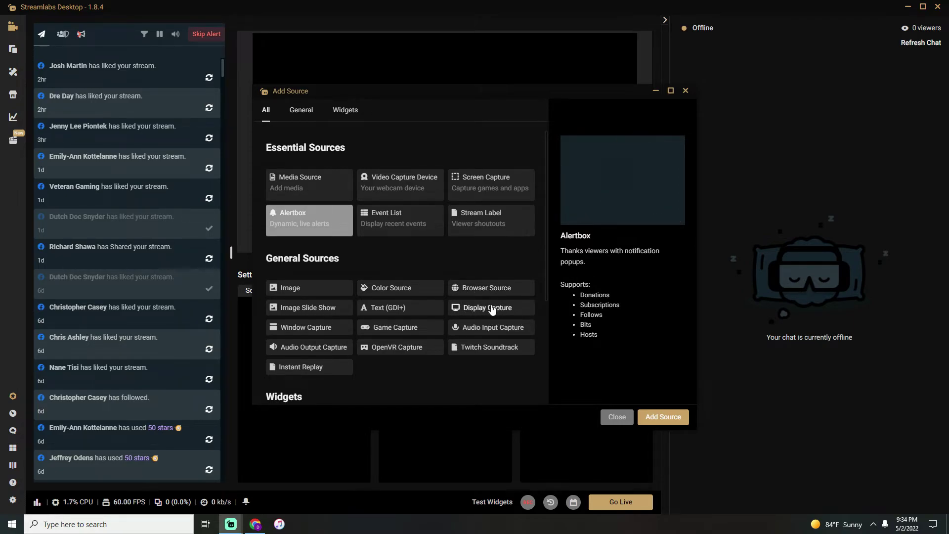
{"action": "left_click", "coordinate": [403, 329]}
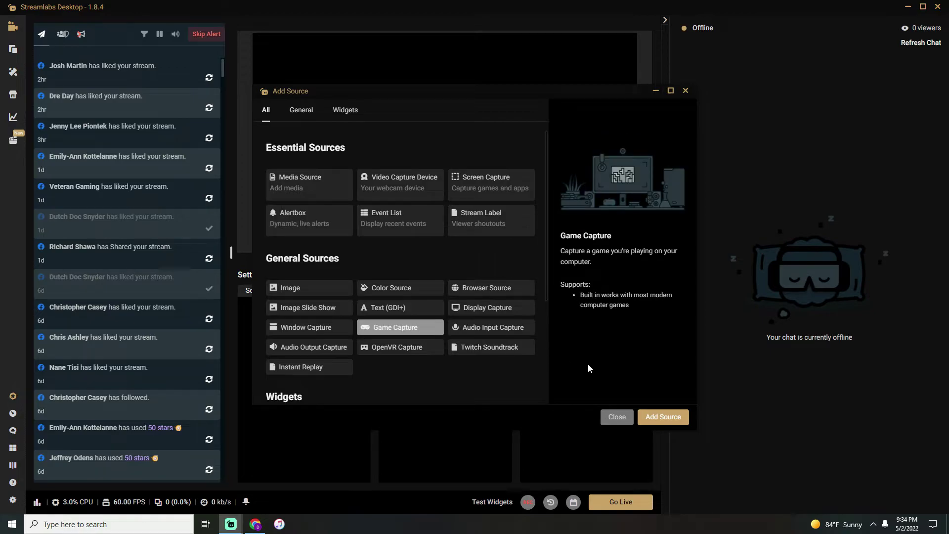
{"action": "left_click", "coordinate": [663, 418]}
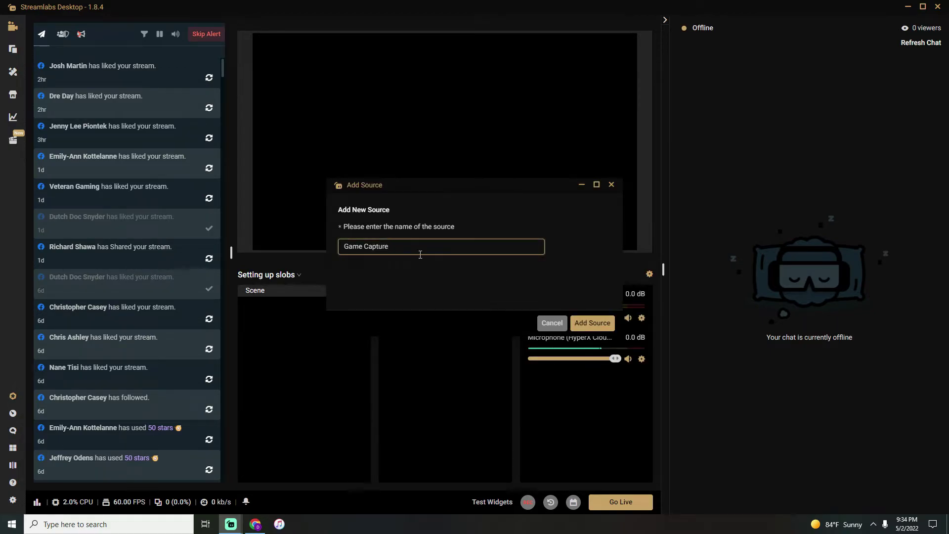
{"action": "left_click", "coordinate": [595, 324]}
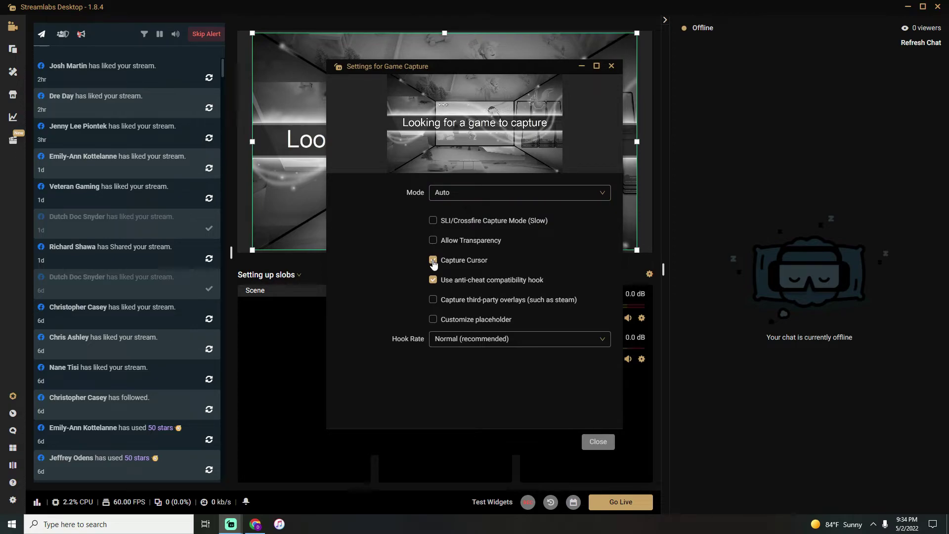
Close the Game Capture settings and add a Video Capture Device source.
{"action": "left_click", "coordinate": [596, 442]}
{"action": "left_click", "coordinate": [481, 273]}
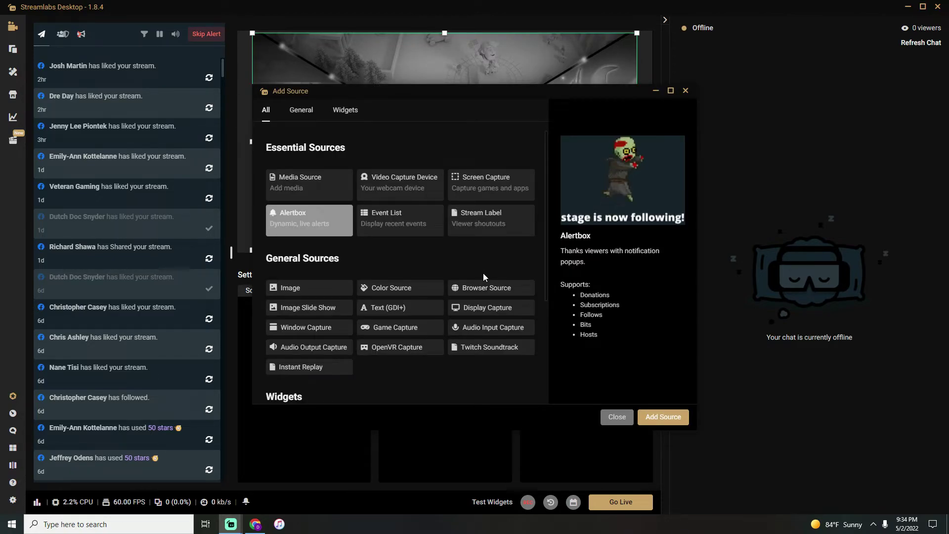
{"action": "left_click", "coordinate": [407, 193]}
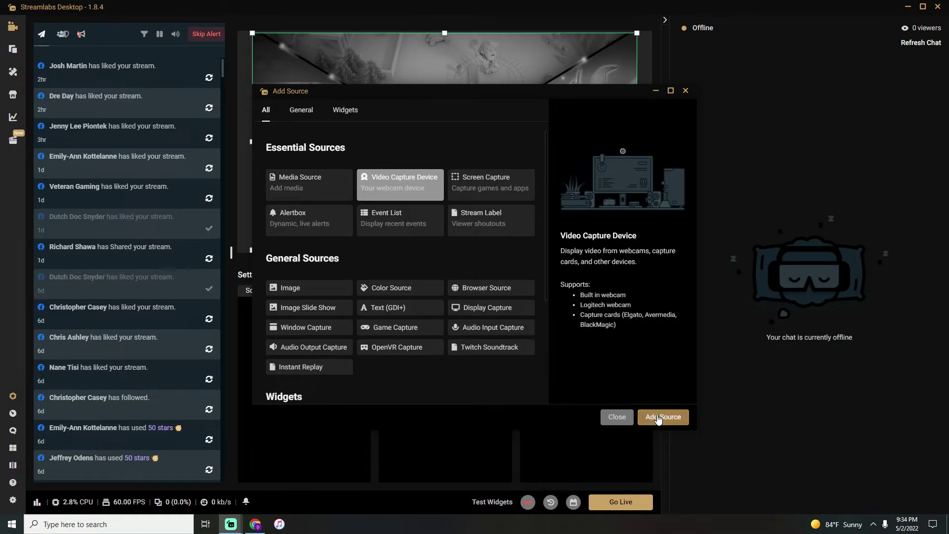
{"action": "left_click", "coordinate": [658, 418]}
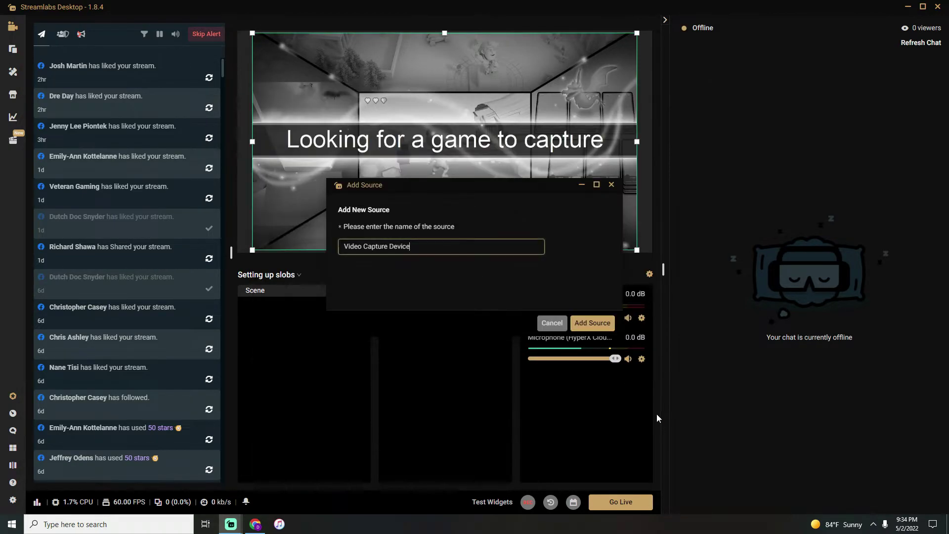
{"action": "left_click", "coordinate": [593, 323]}
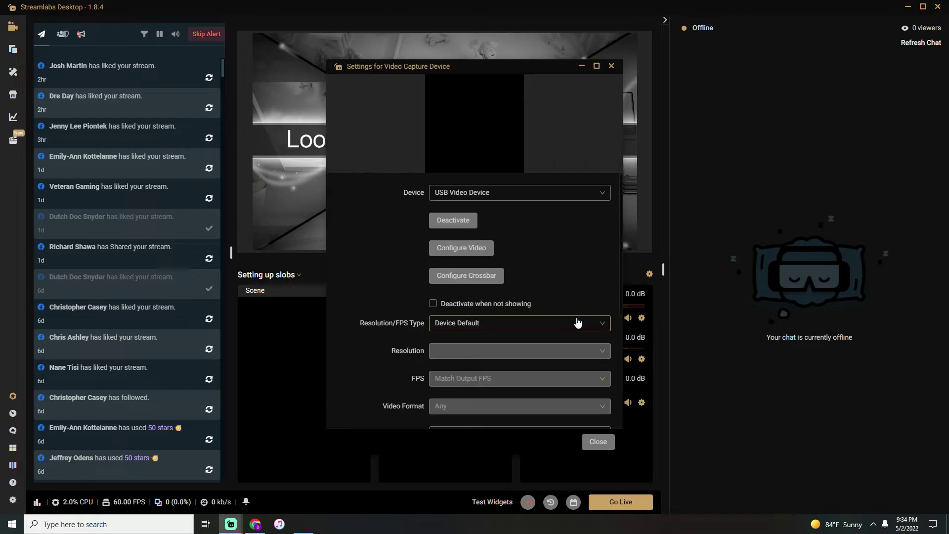
Keep USB Video Device as the camera and shrink the webcam into the preview's top-left corner.
{"action": "left_click", "coordinate": [603, 195]}
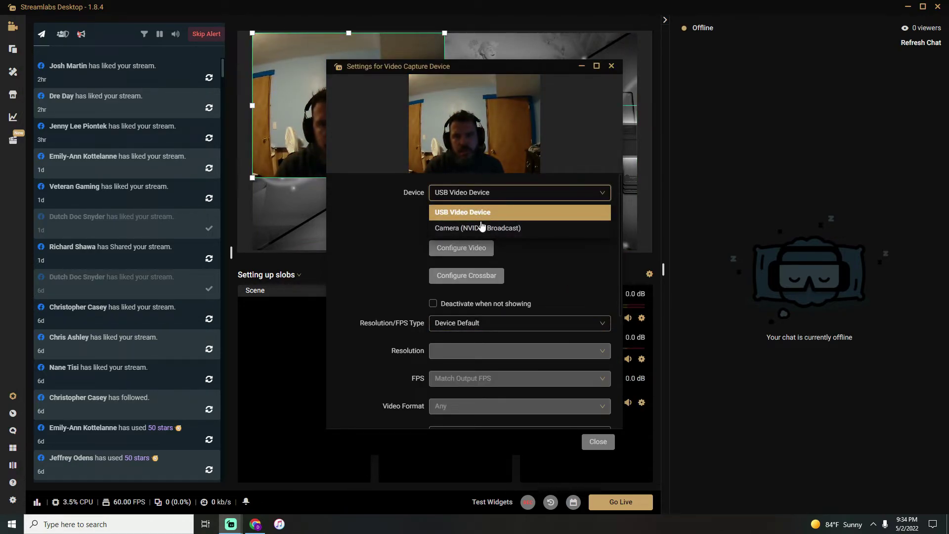
{"action": "left_click", "coordinate": [457, 212]}
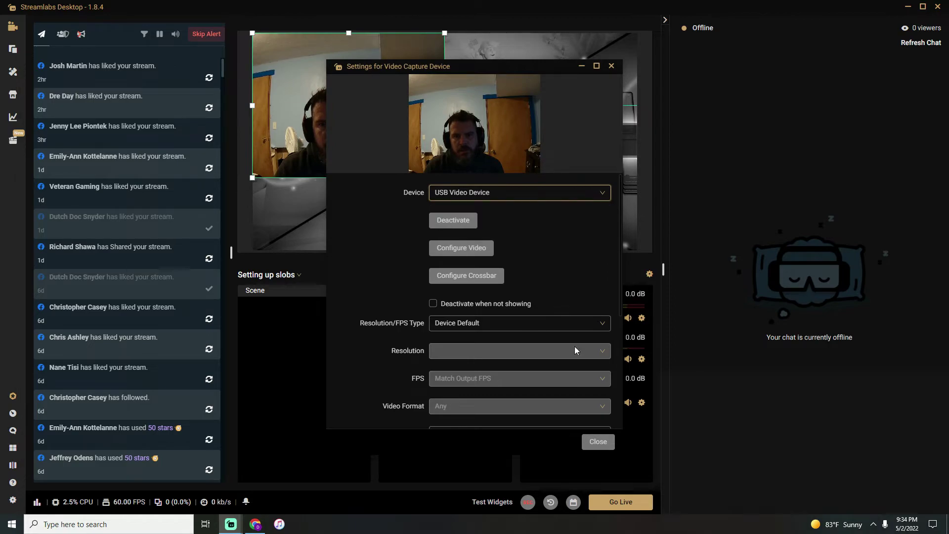
{"action": "left_click", "coordinate": [600, 441]}
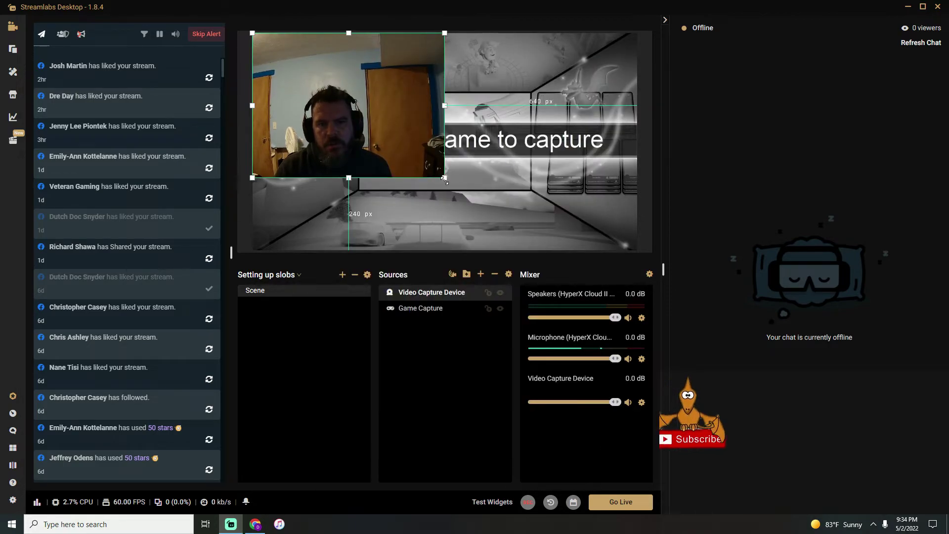
{"action": "left_click_drag", "start_coordinate": [444, 179], "coordinate": [324, 86]}
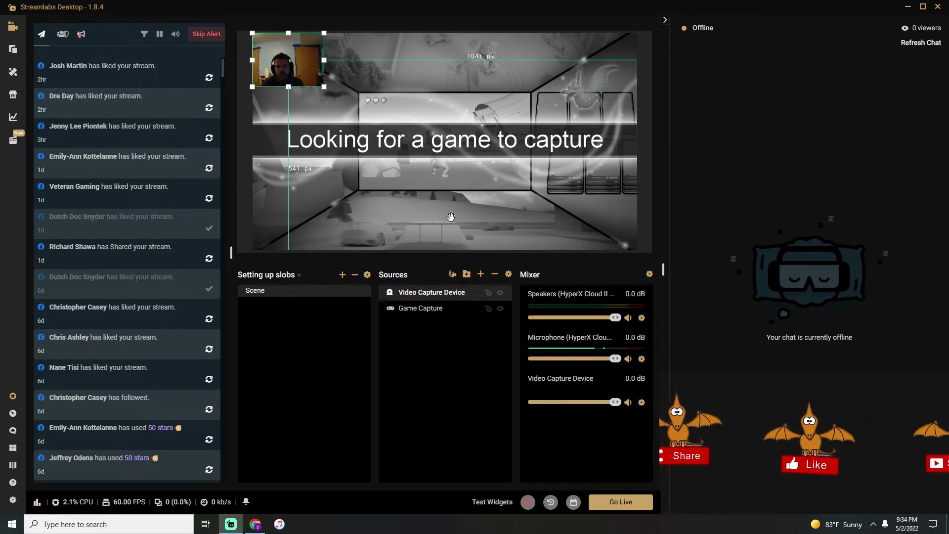
Hide the webcam source and add an Alertbox source to the scene.
{"action": "left_click", "coordinate": [500, 292]}
{"action": "left_click", "coordinate": [481, 274]}
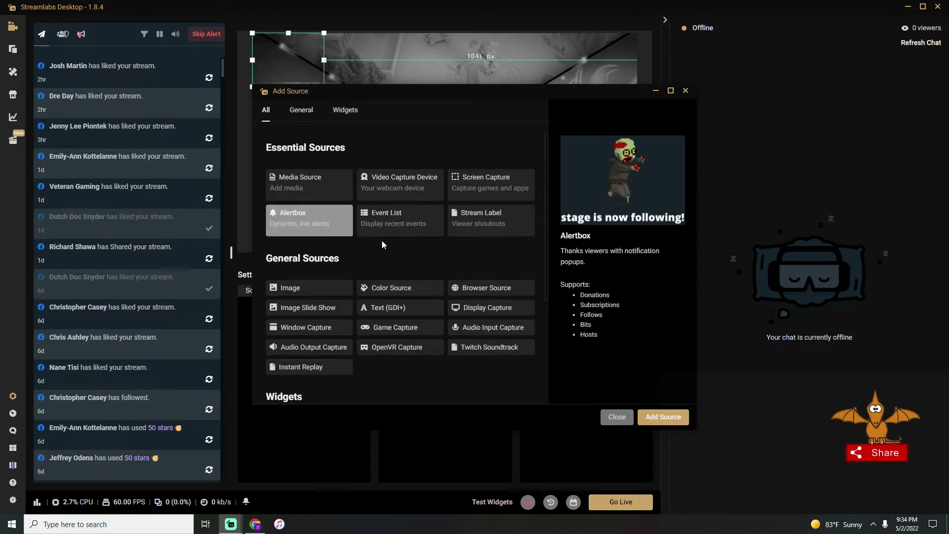
{"action": "left_click", "coordinate": [659, 417]}
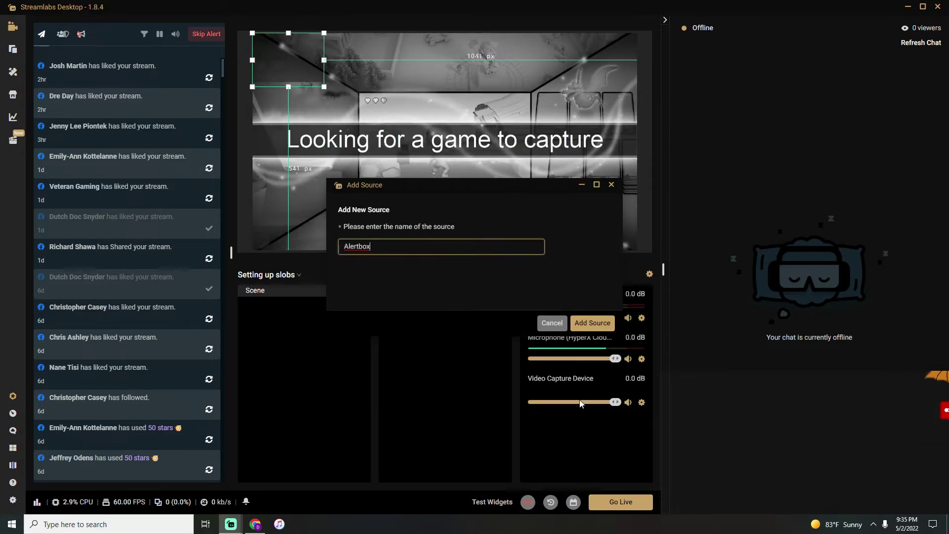
{"action": "left_click", "coordinate": [591, 322]}
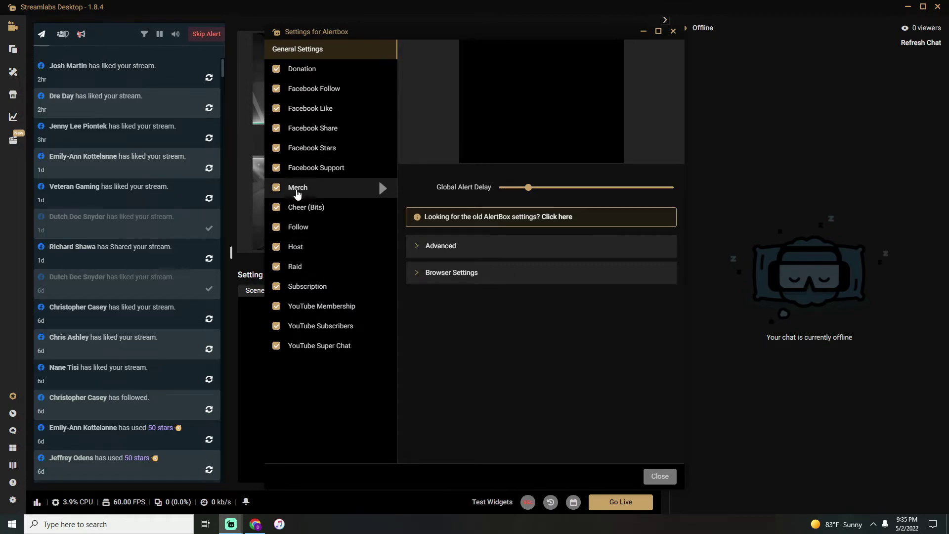
{"action": "left_click", "coordinate": [665, 477]}
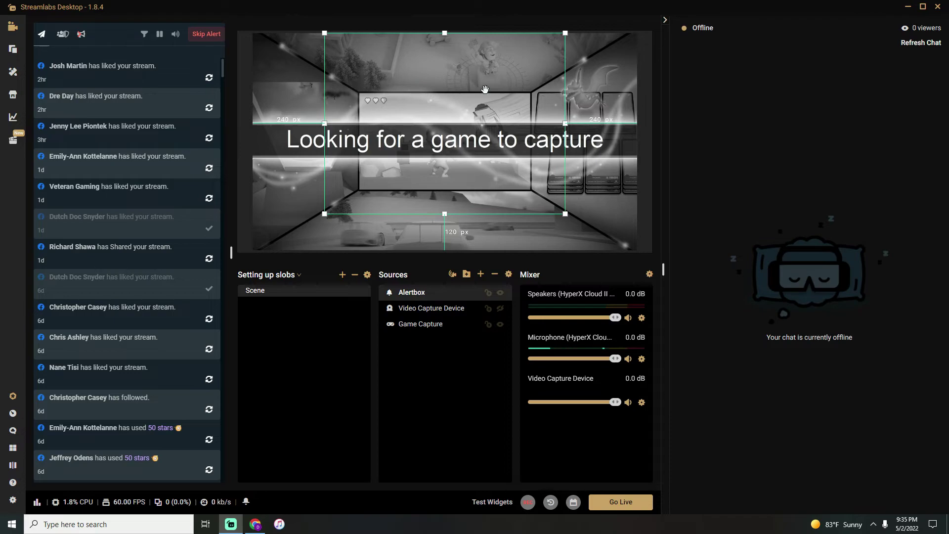
Resize and position the Alertbox in the upper-left area of the preview.
{"action": "left_click_drag", "start_coordinate": [566, 214], "coordinate": [488, 157]}
{"action": "left_click_drag", "start_coordinate": [452, 100], "coordinate": [380, 101]}
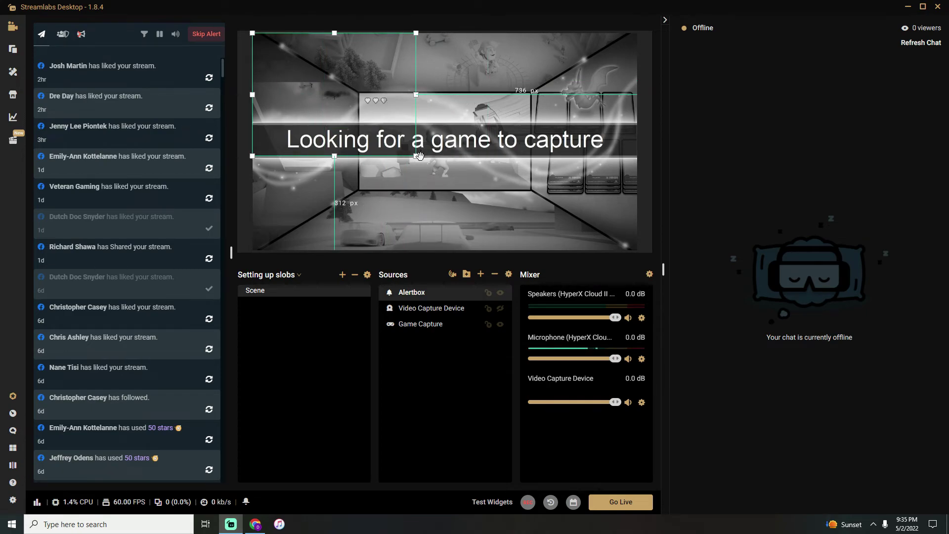
{"action": "left_click_drag", "start_coordinate": [416, 156], "coordinate": [359, 113]}
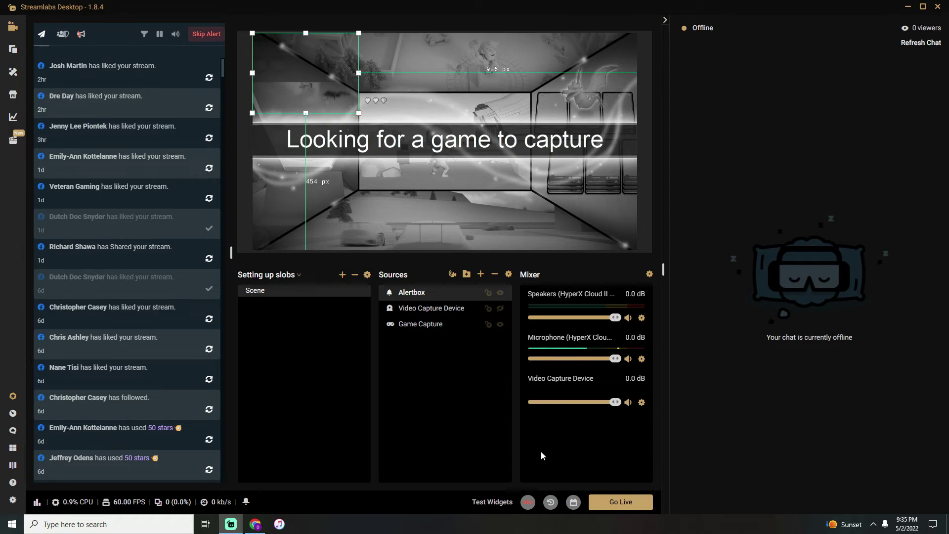
{"action": "left_click", "coordinate": [621, 502]}
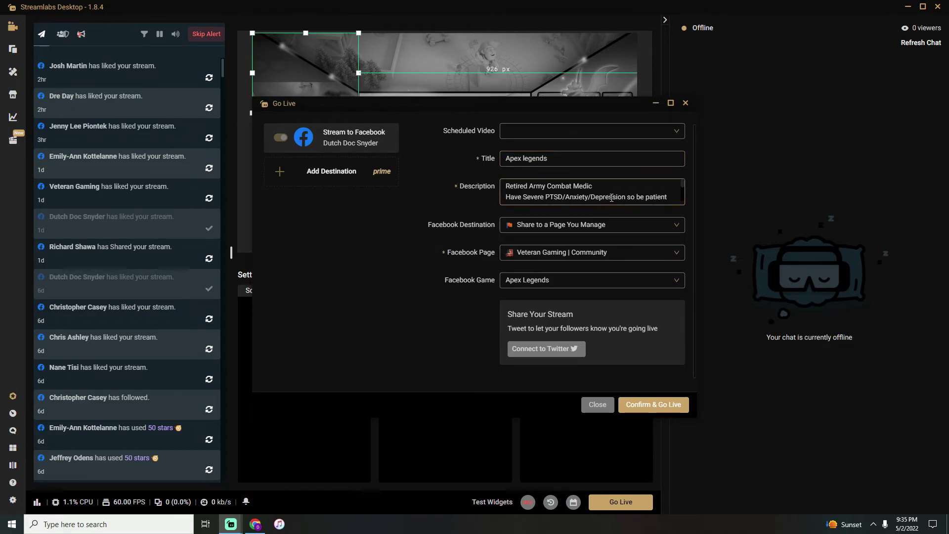
{"action": "scroll", "coordinate": [612, 197], "scroll_direction": "down", "scroll_amount": 3}
{"action": "scroll", "coordinate": [612, 198], "scroll_direction": "down", "scroll_amount": 2}
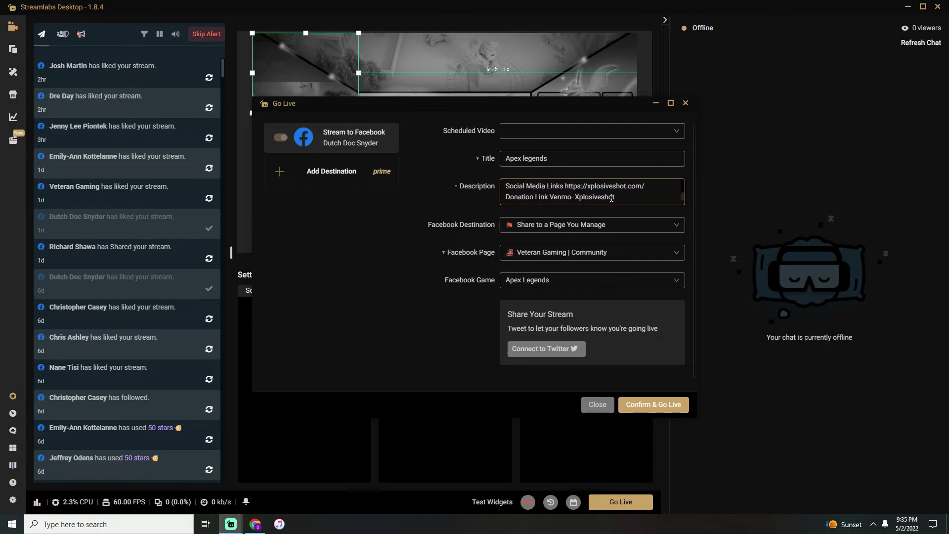
{"action": "scroll", "coordinate": [612, 198], "scroll_direction": "up", "scroll_amount": 5}
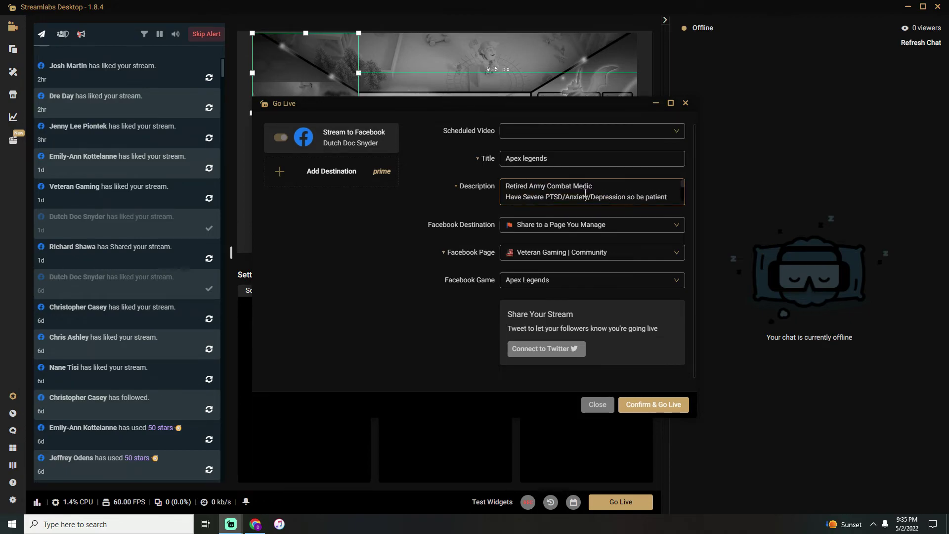
{"action": "left_click", "coordinate": [682, 282]}
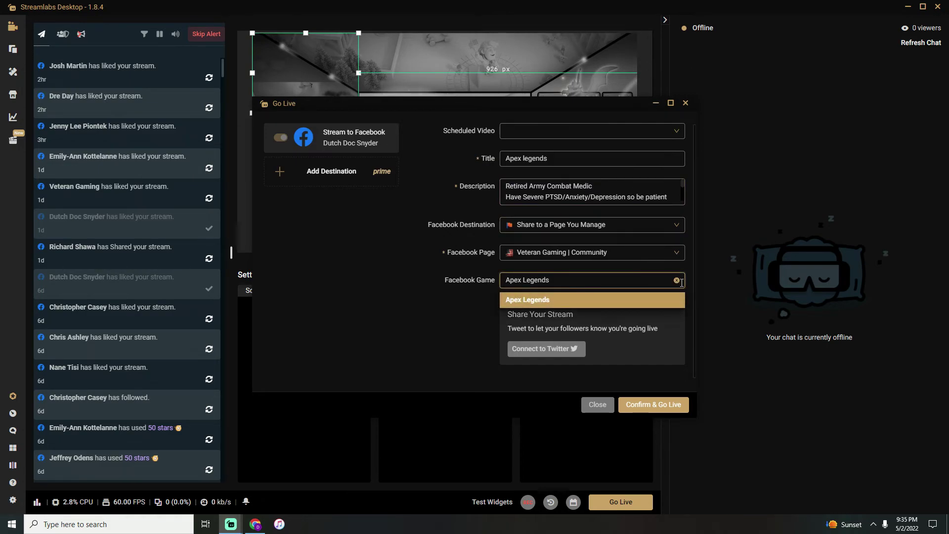
{"action": "left_click", "coordinate": [405, 330]}
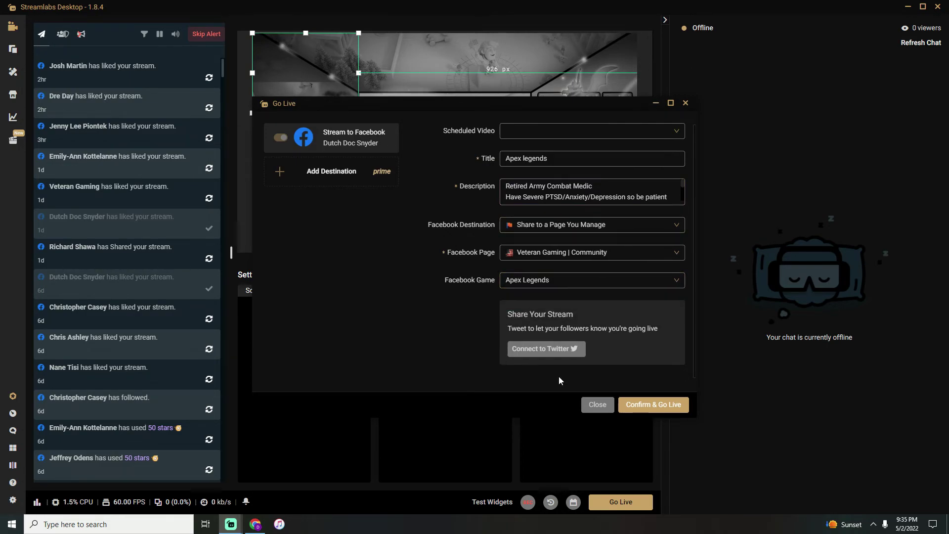
{"action": "left_click", "coordinate": [596, 406]}
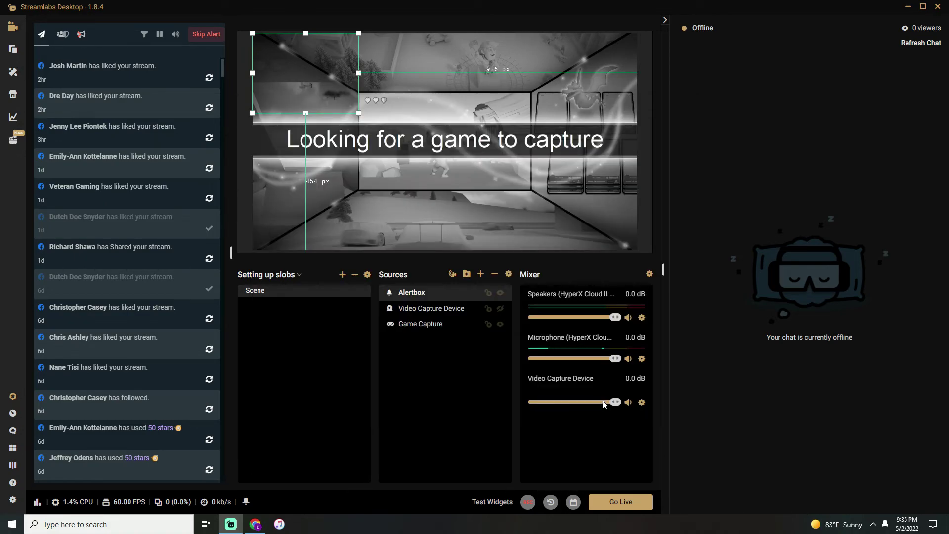